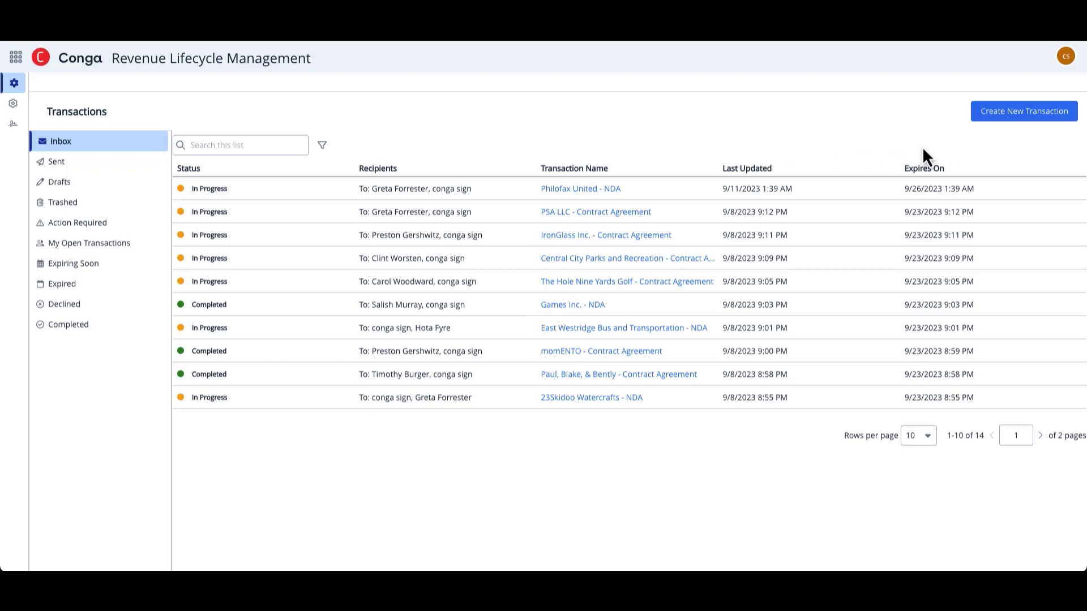
Start a new transaction named 'ROGBON - NDA', leaving template and description blank.
click(1044, 111)
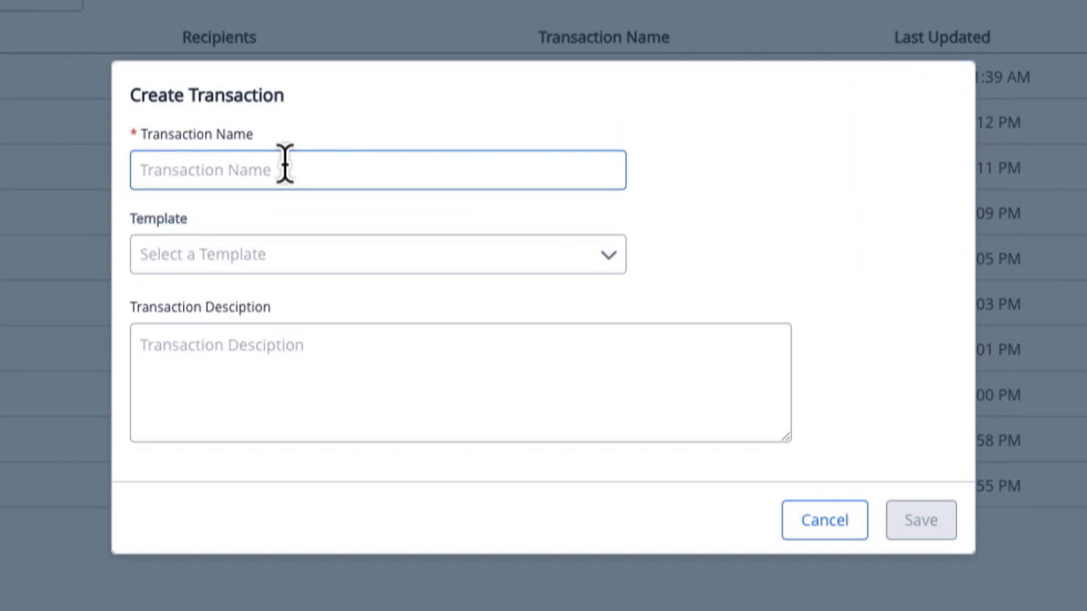
text(R)
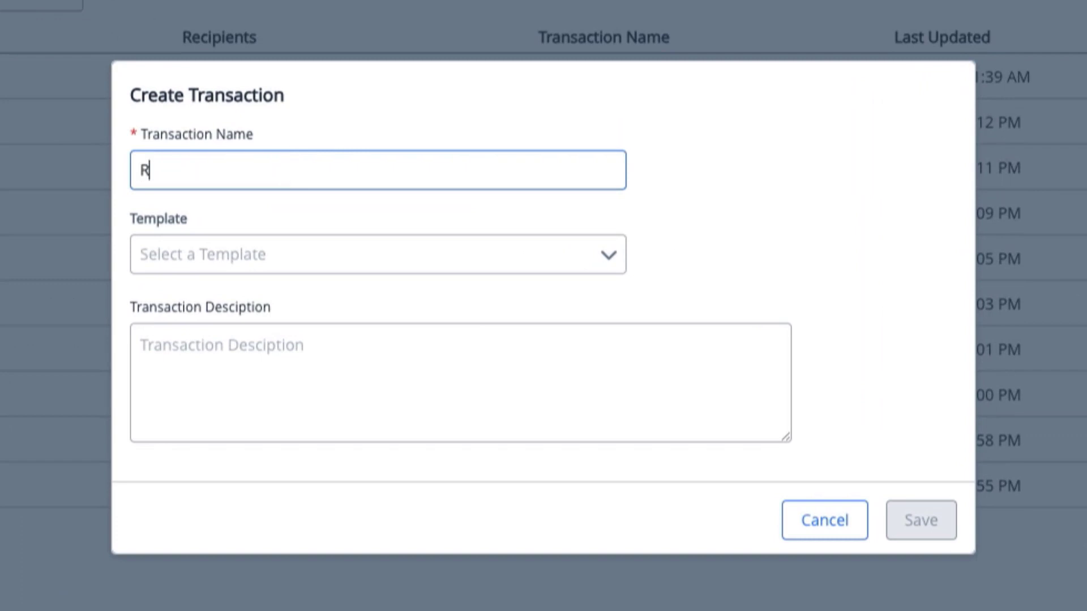
text(OGBON - NDA)
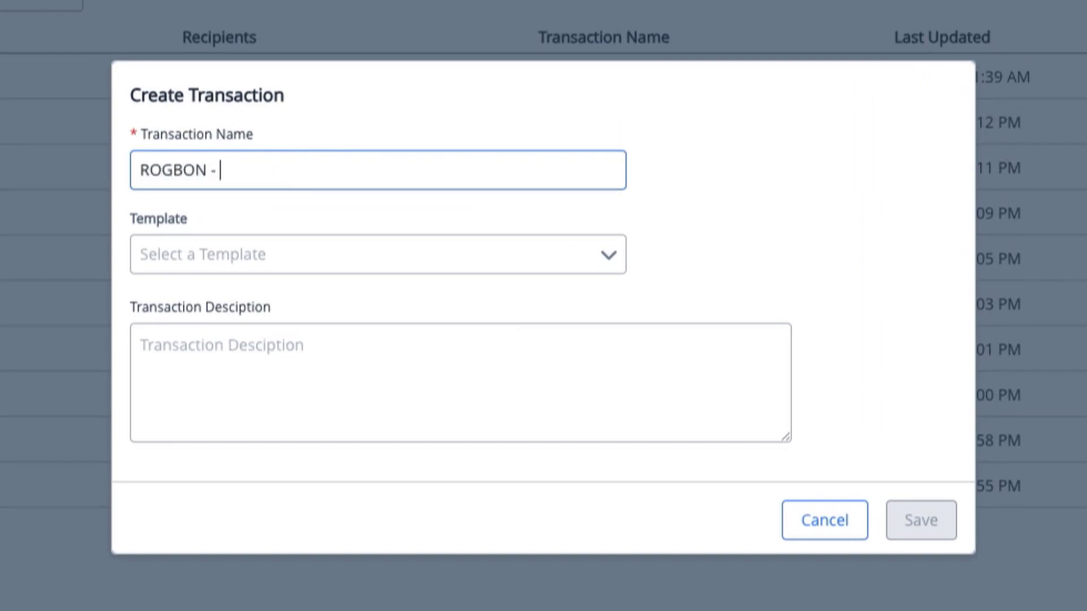
click(686, 205)
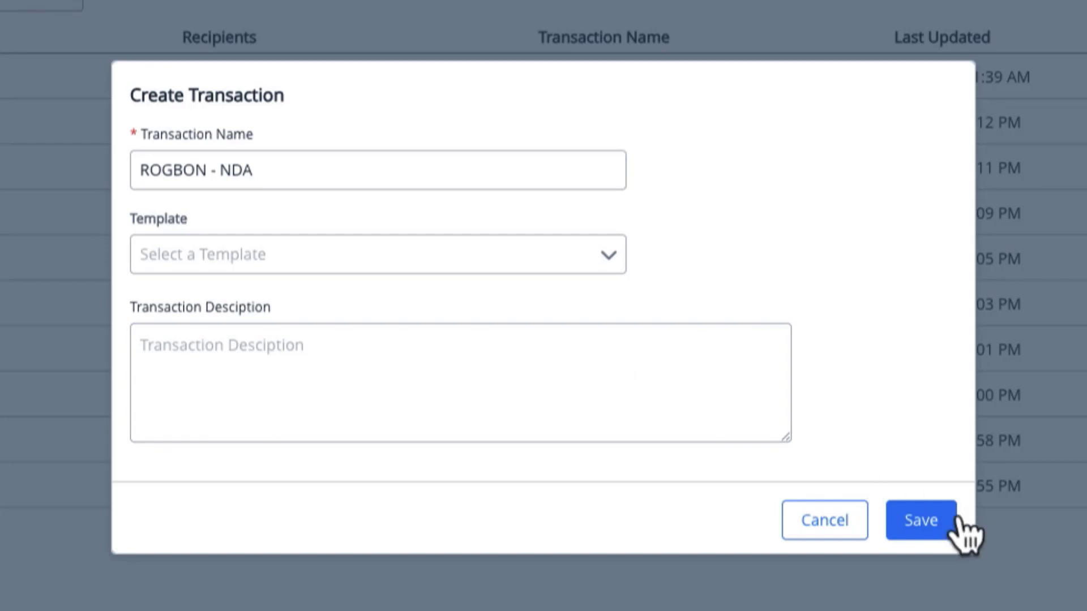
Save the ROGBON - NDA transaction and attach NDA - Single Signer.docx as a document.
click(921, 529)
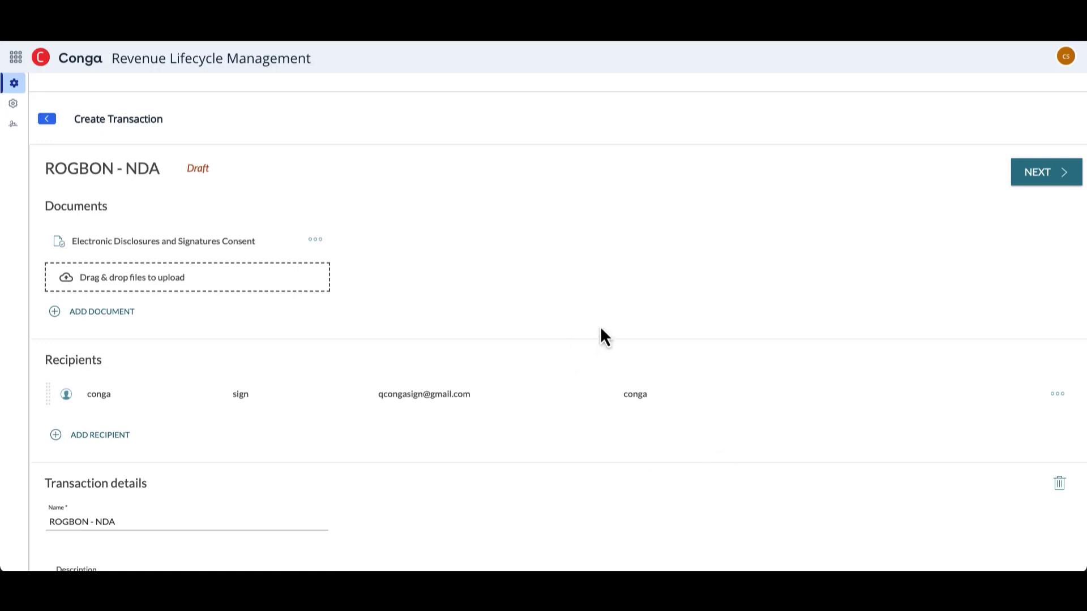
scroll(601, 335, down, 1)
scroll(601, 336, up, 1)
click(117, 311)
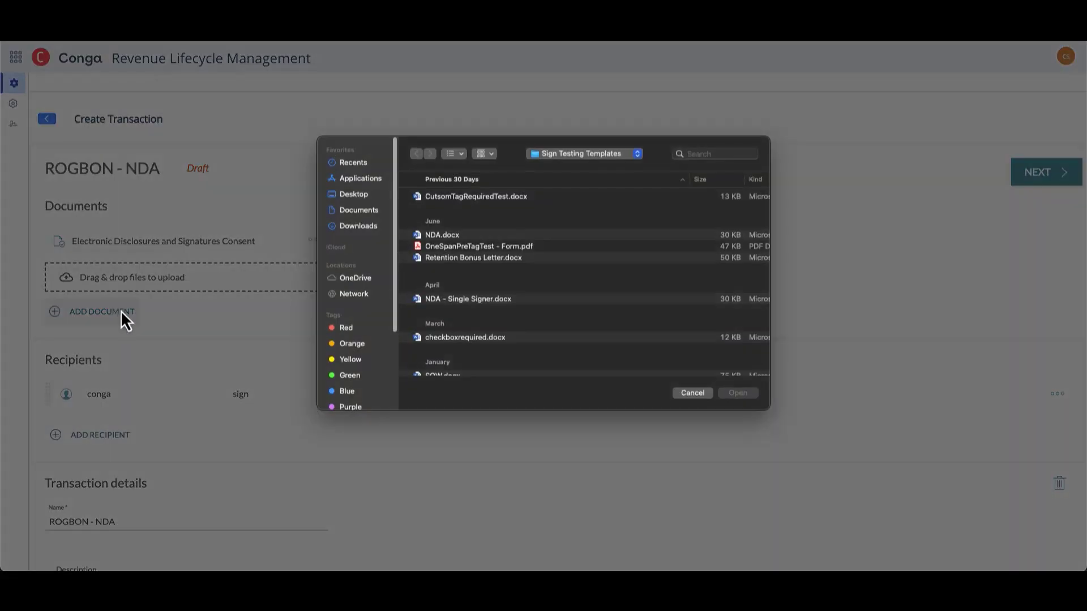
double_click(443, 300)
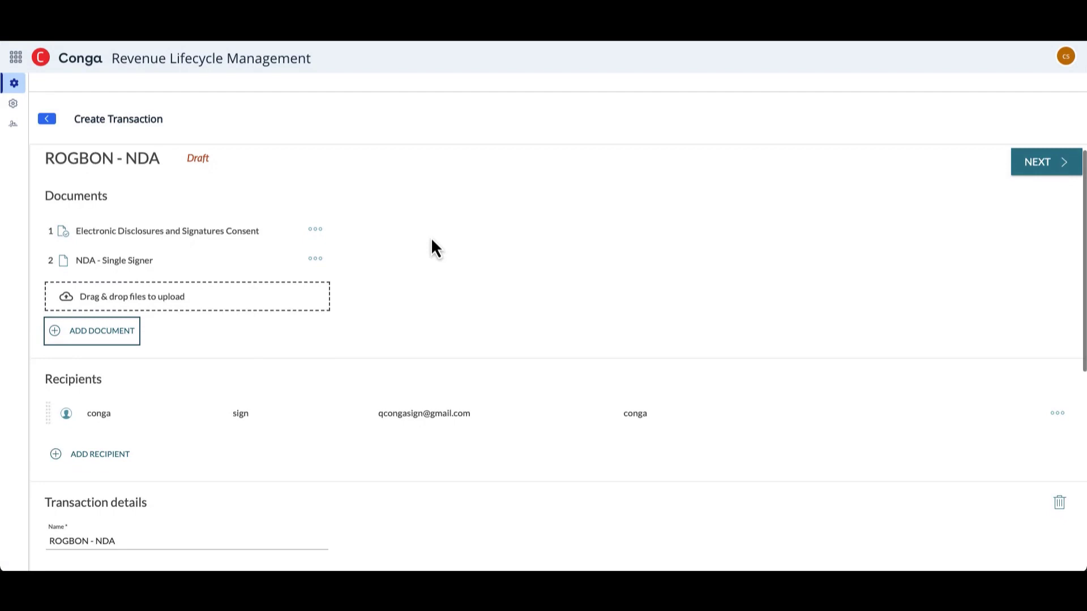
Remove the default sender recipient and add ROGBON's CEO from saved contacts instead.
scroll(432, 245, down, 4)
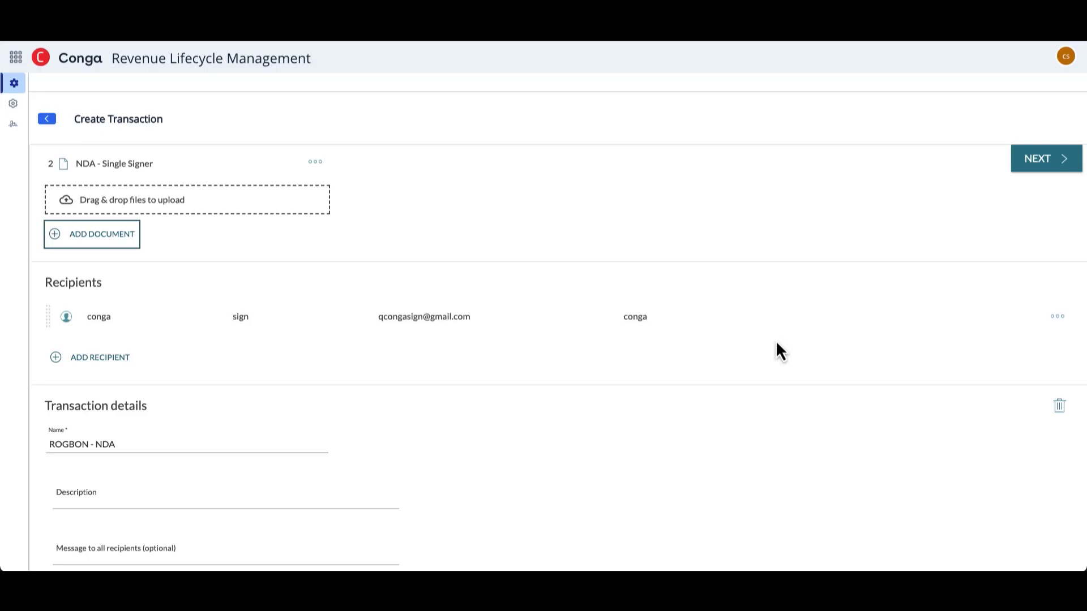
click(1056, 317)
click(1004, 345)
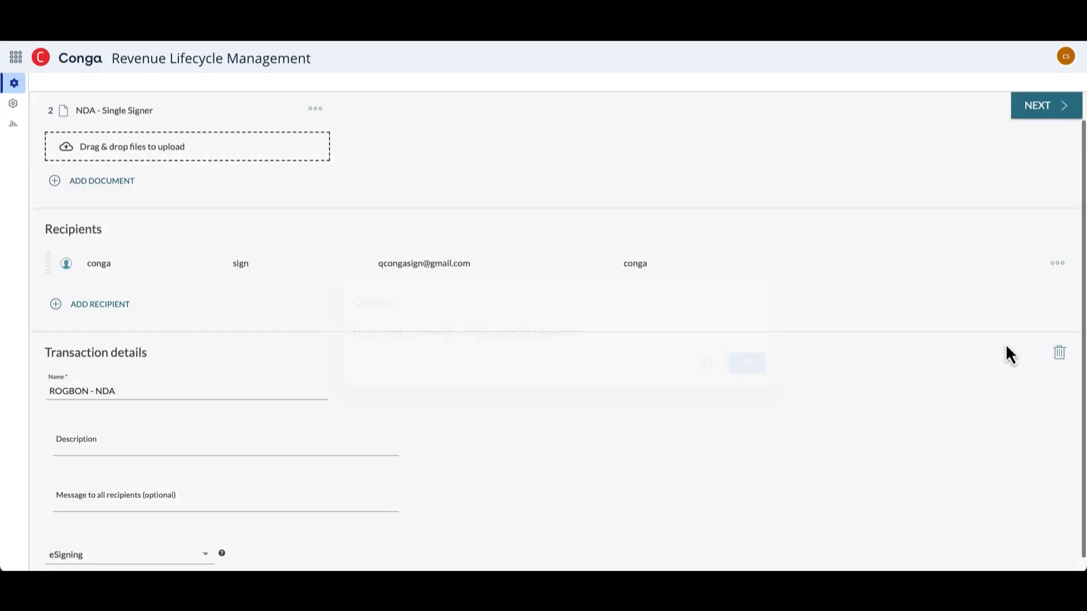
click(753, 367)
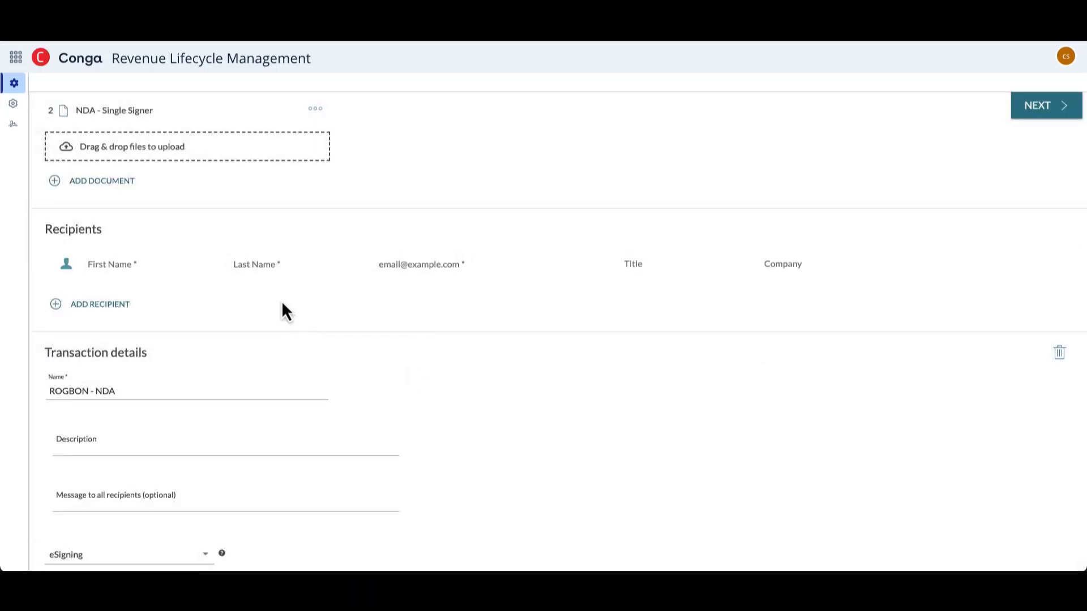
click(101, 265)
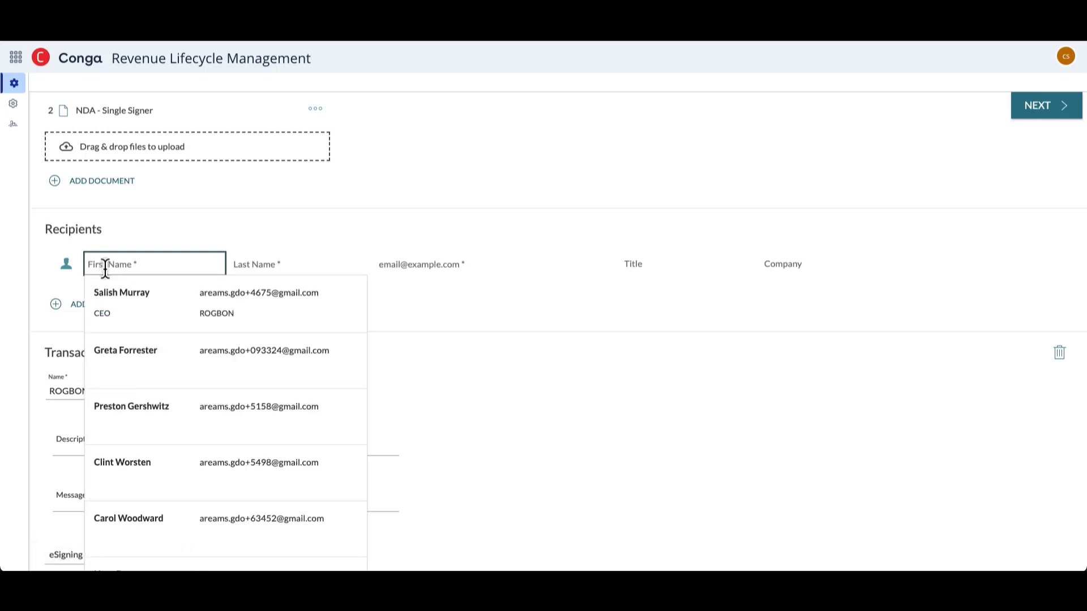
click(115, 302)
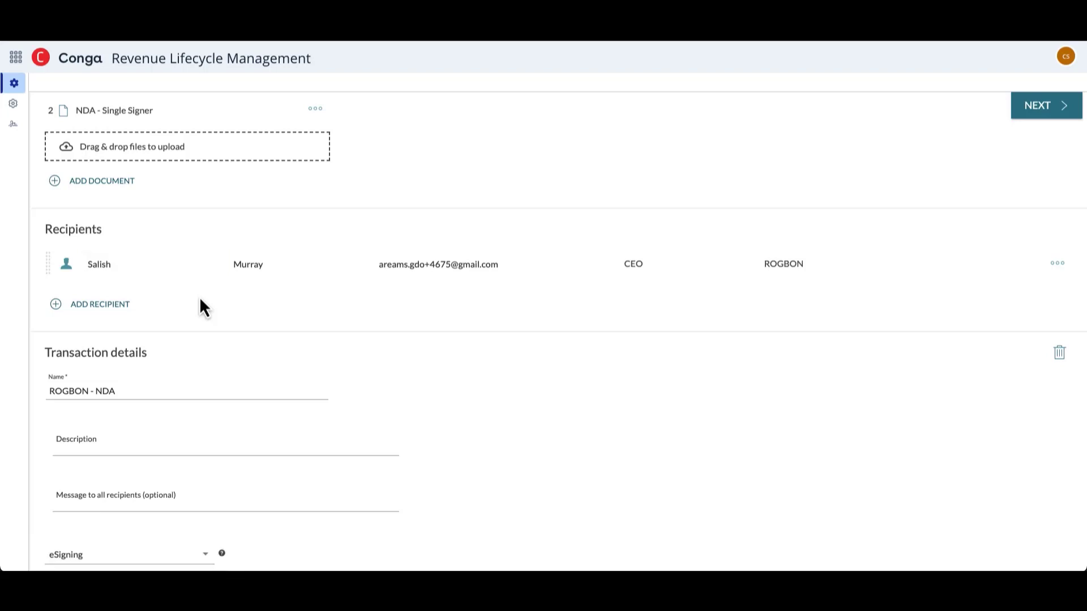
scroll(199, 296, down, 3)
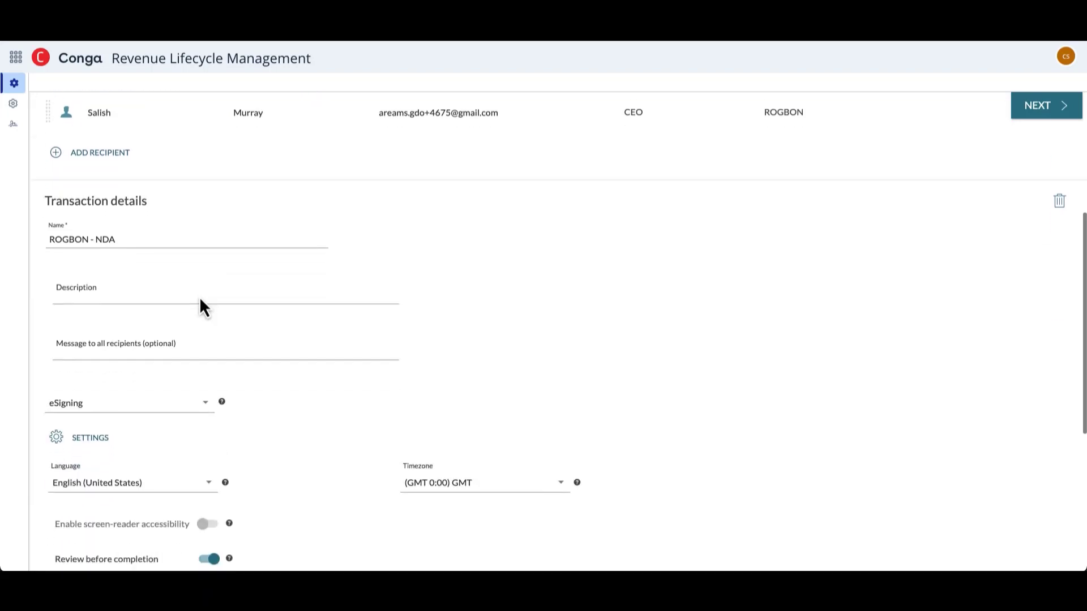
scroll(200, 299, down, 3)
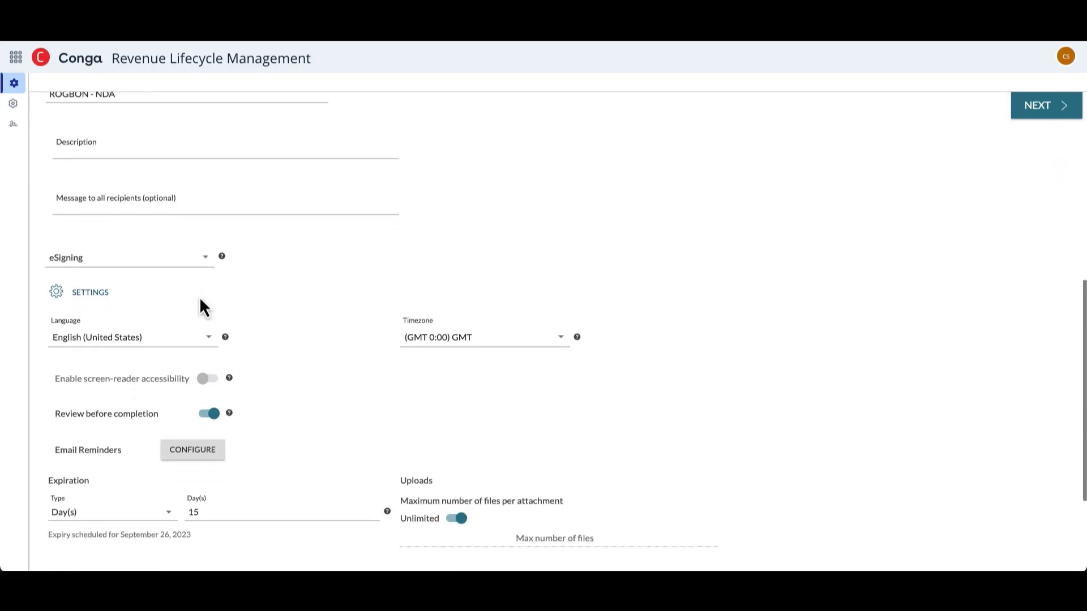
scroll(200, 299, down, 3)
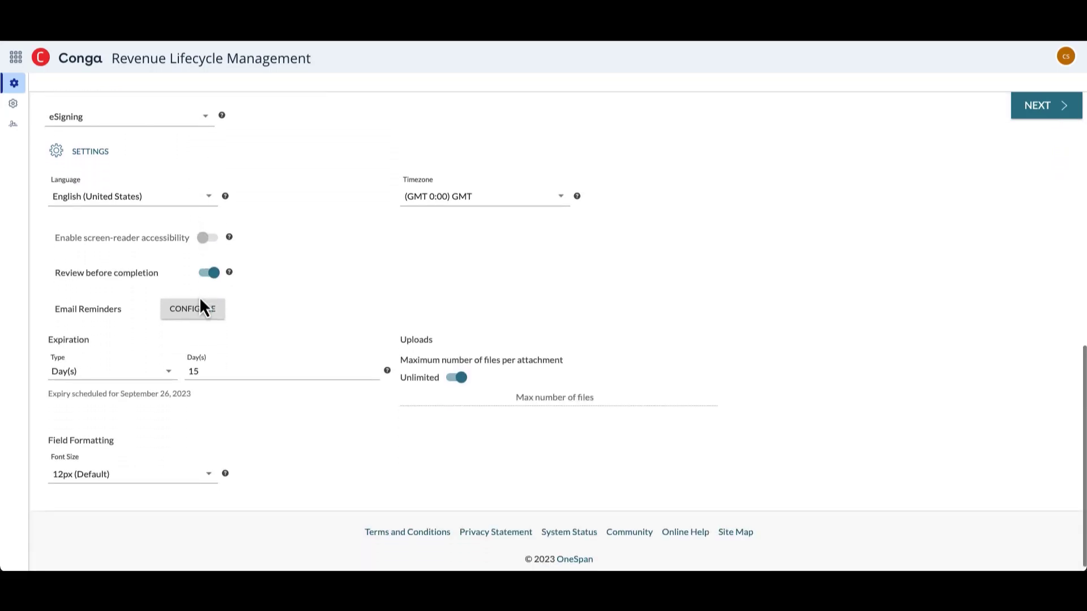
scroll(202, 306, up, 1)
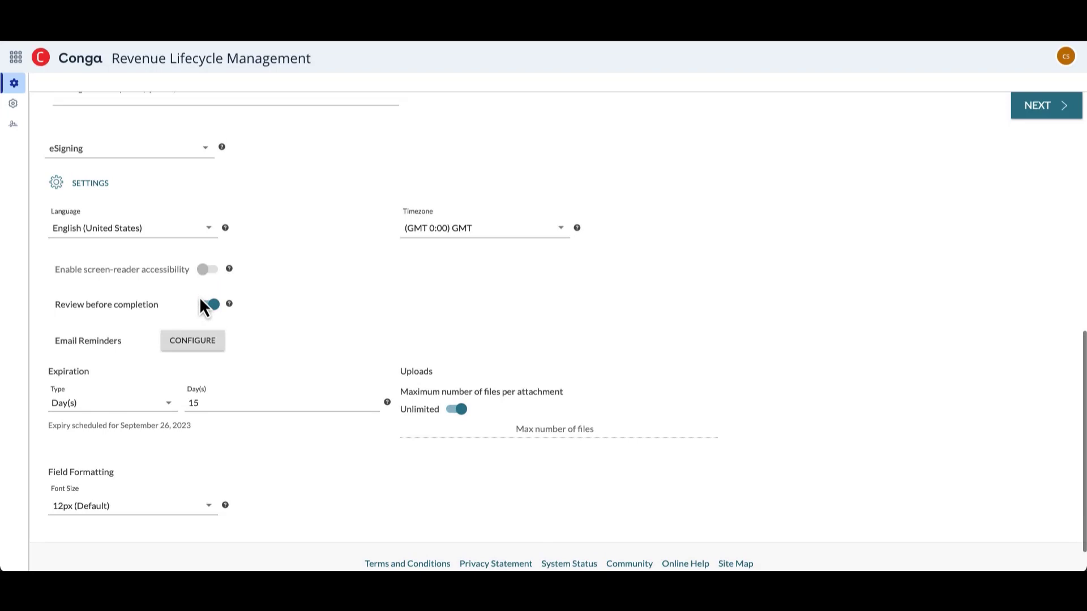
scroll(201, 308, down, 1)
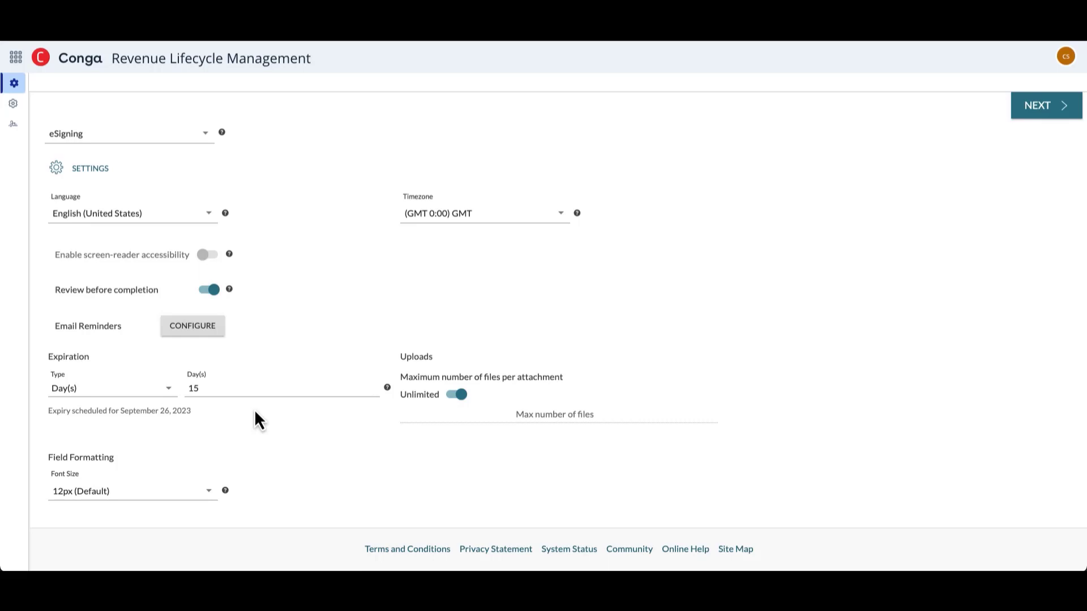
scroll(618, 338, up, 10)
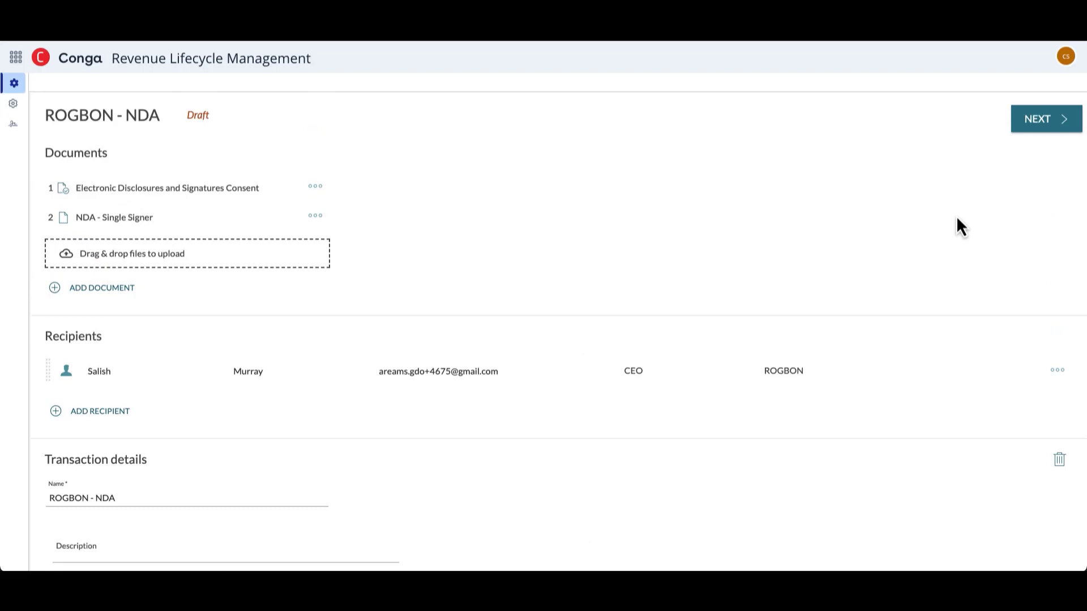
Drop a click-to-sign Signature field above Name: on page 2 of the NDA.
click(1057, 138)
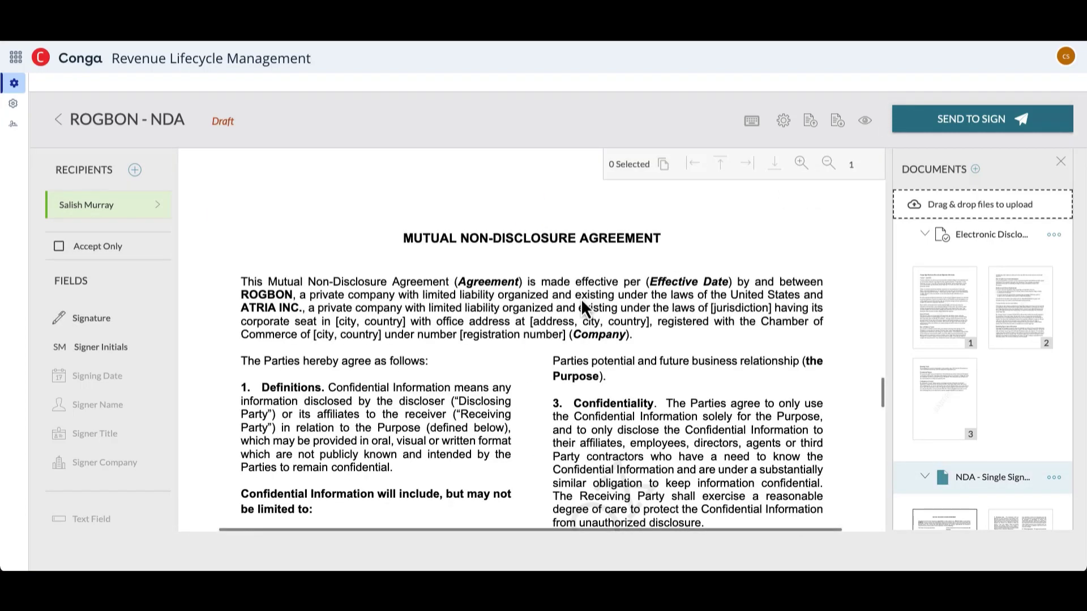
scroll(580, 297, down, 4)
scroll(580, 297, down, 15)
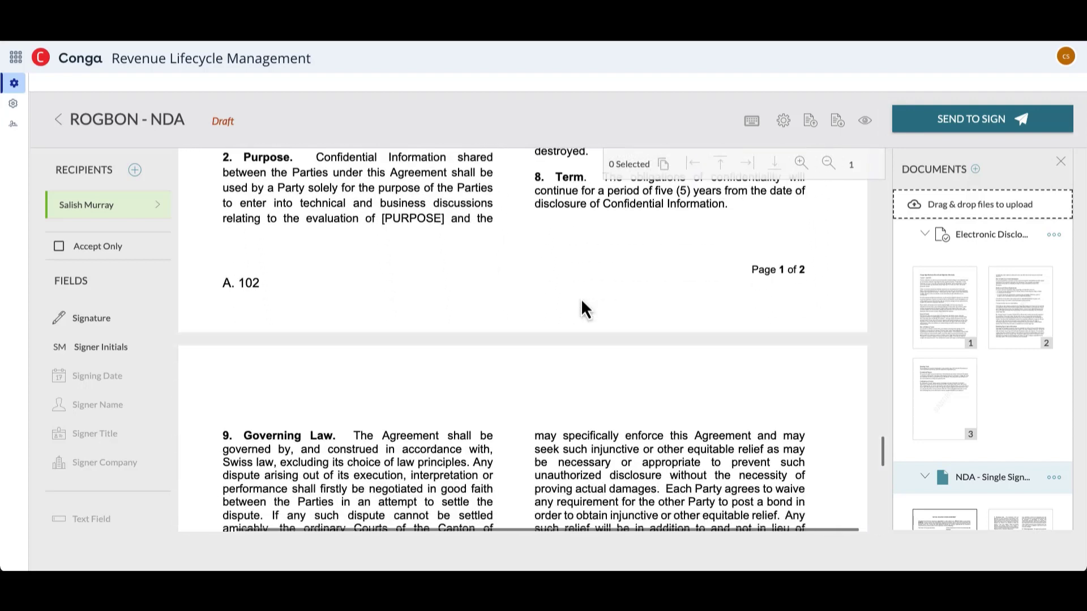
scroll(581, 298, down, 5)
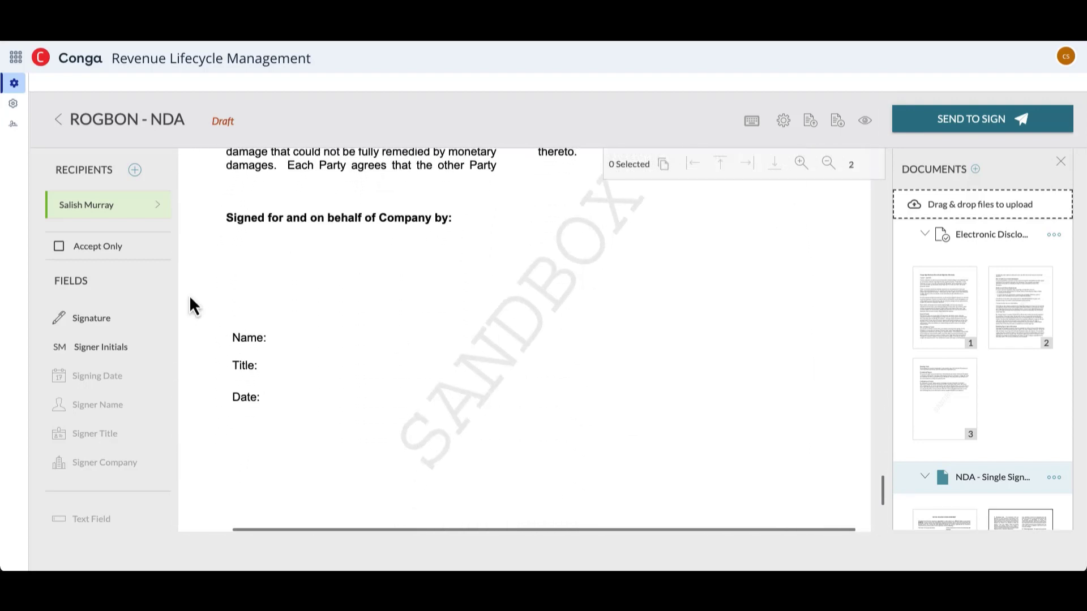
mouse_move(93, 325)
mouse_down()
mouse_move(315, 294)
mouse_move(307, 280)
mouse_up()
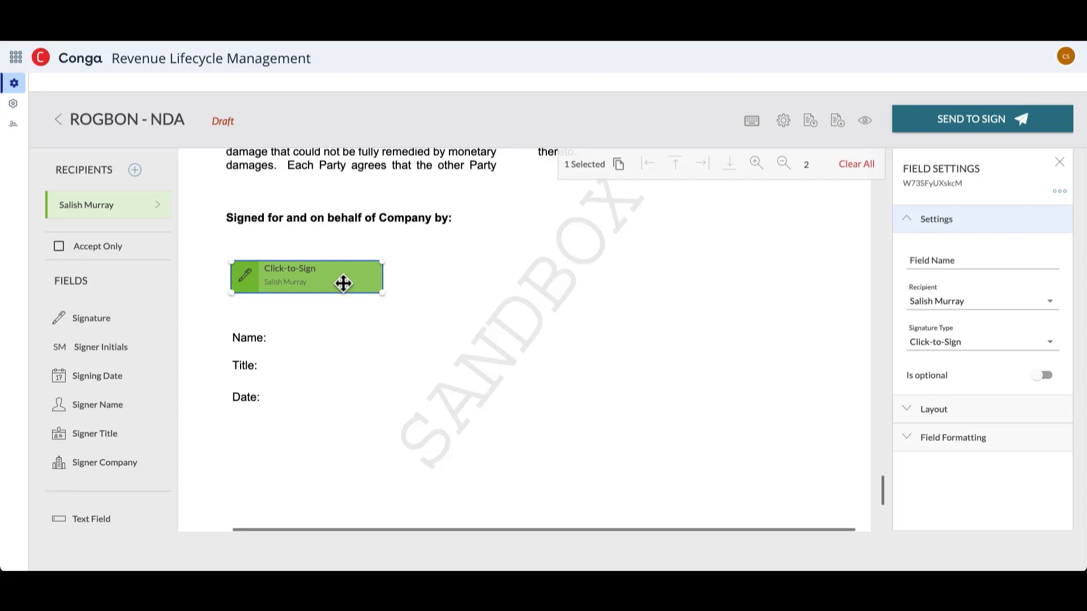
Delete the manual signature box and apply the NDA - Single Signer field layout.
key(Delete)
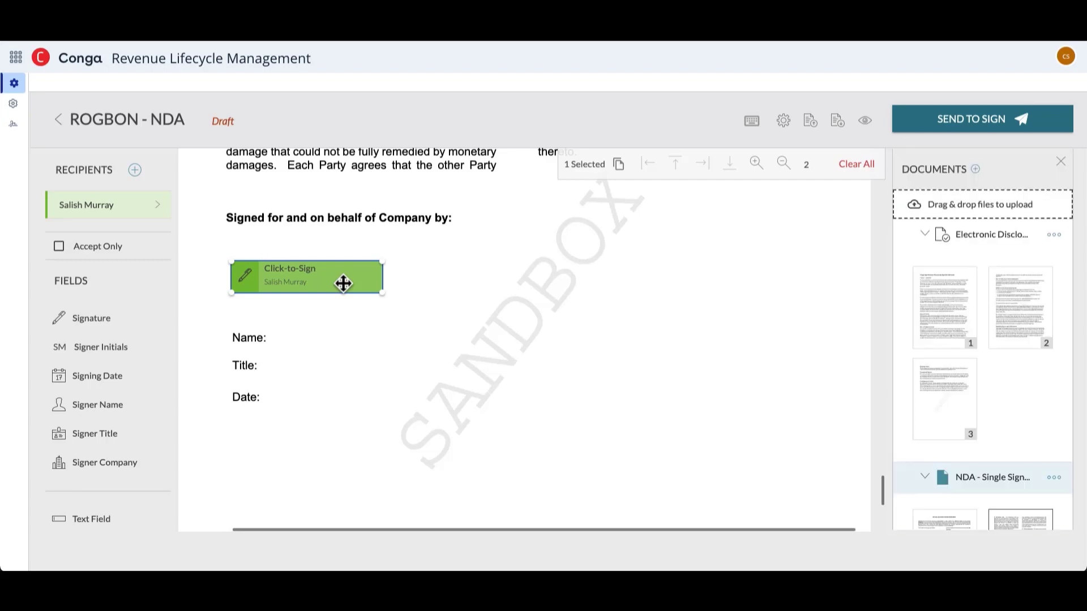
click(835, 120)
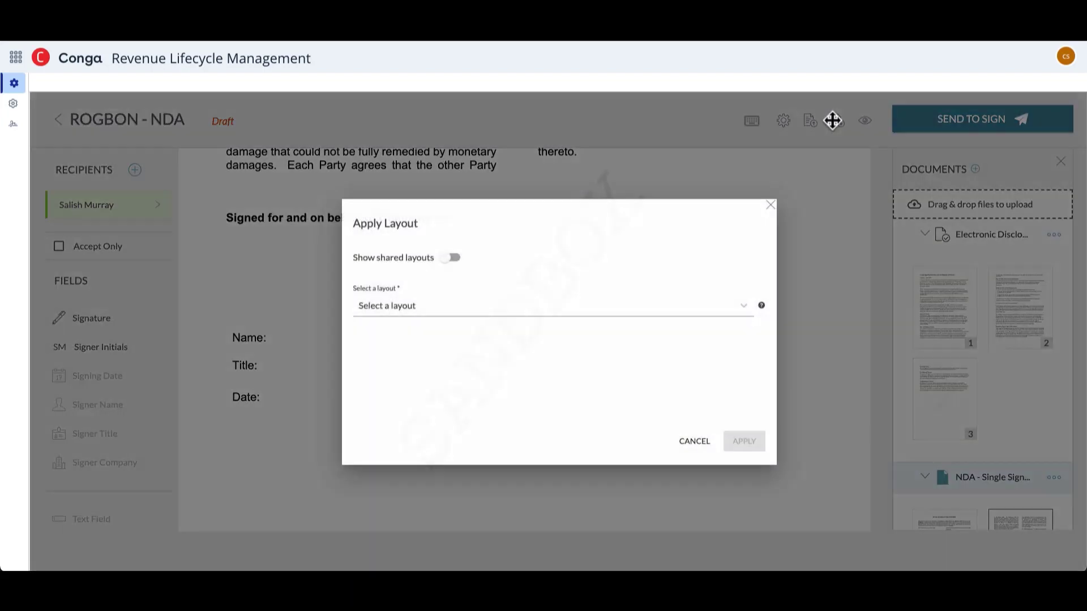
click(479, 313)
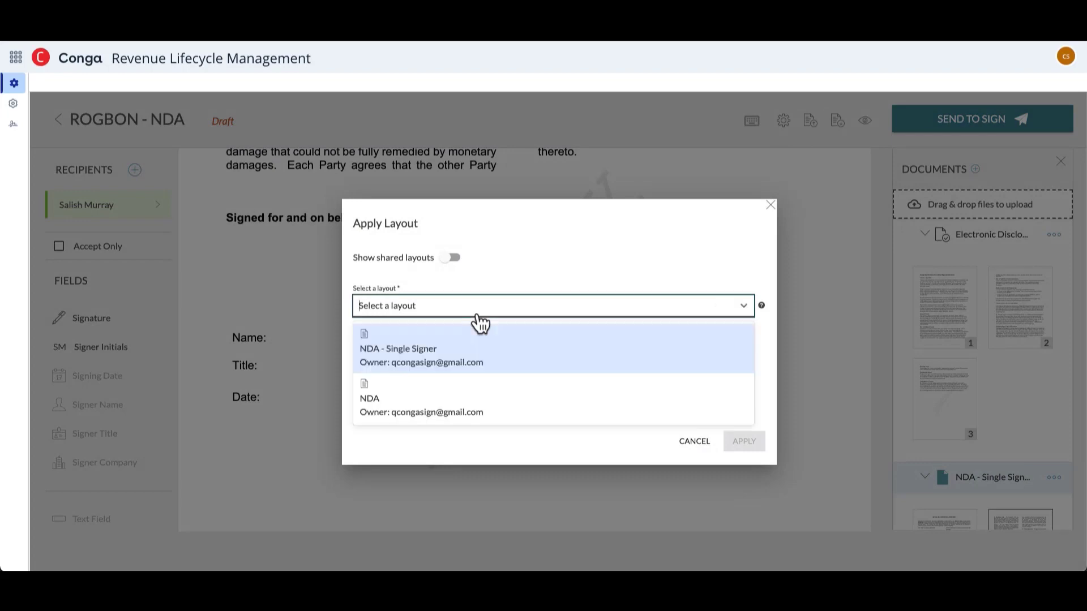
click(420, 359)
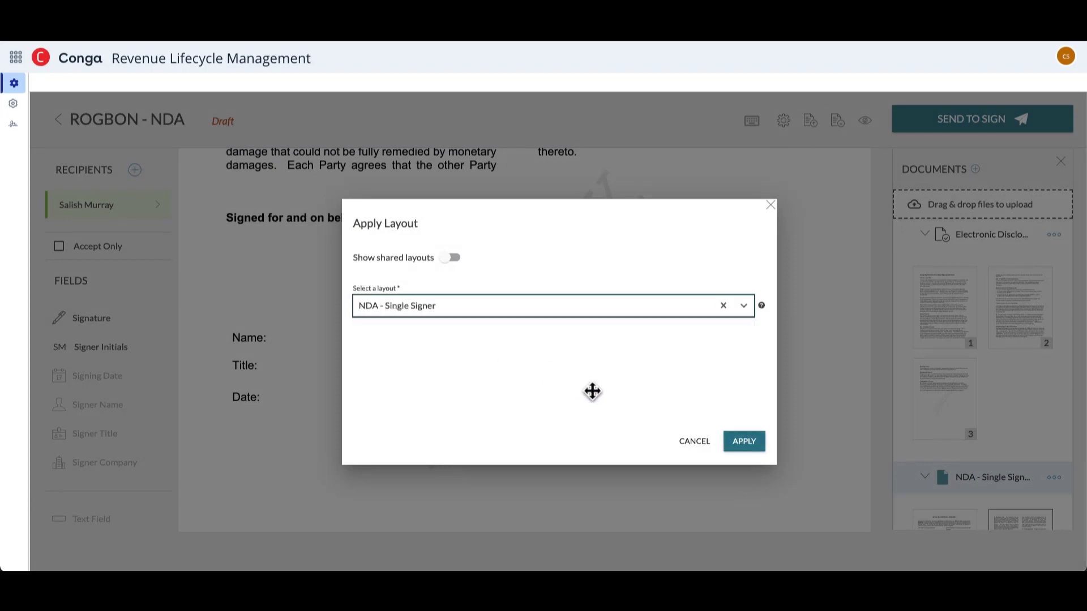
click(750, 440)
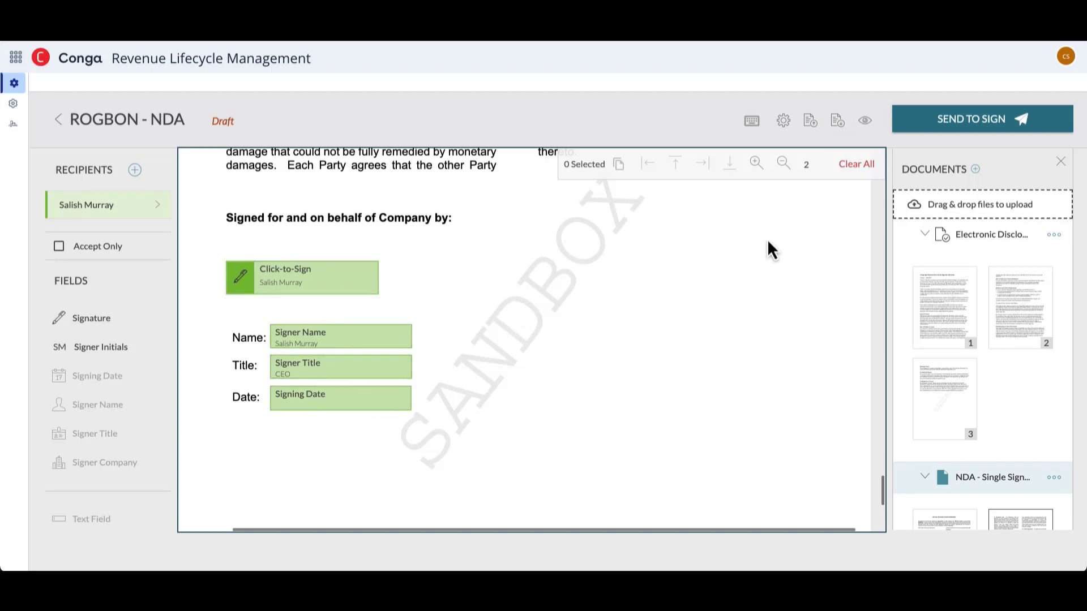
Send the ROGBON - NDA transaction for signing and confirm the send.
click(958, 124)
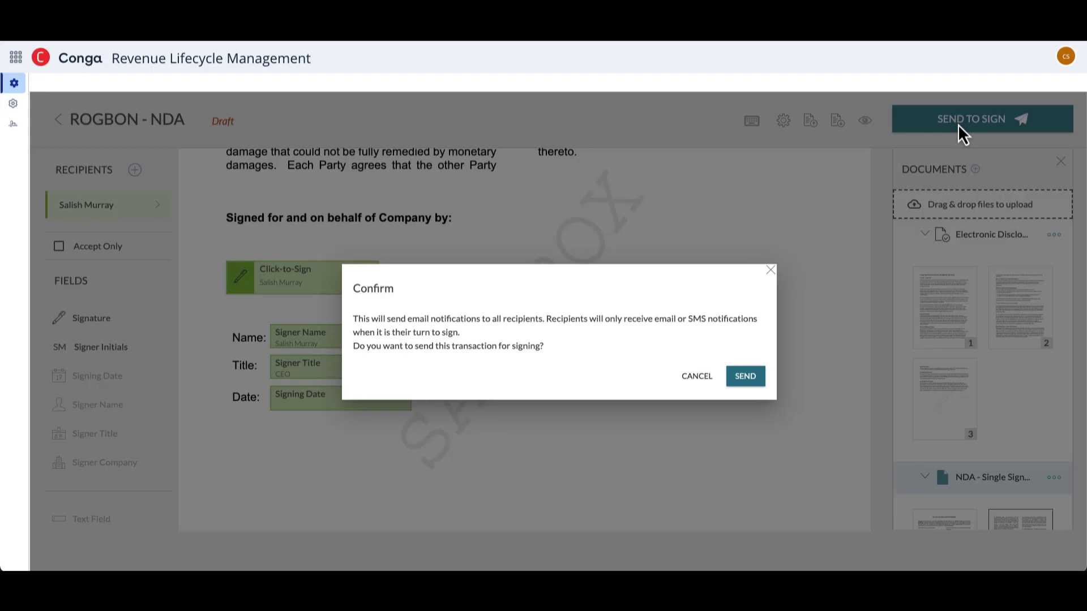
click(755, 378)
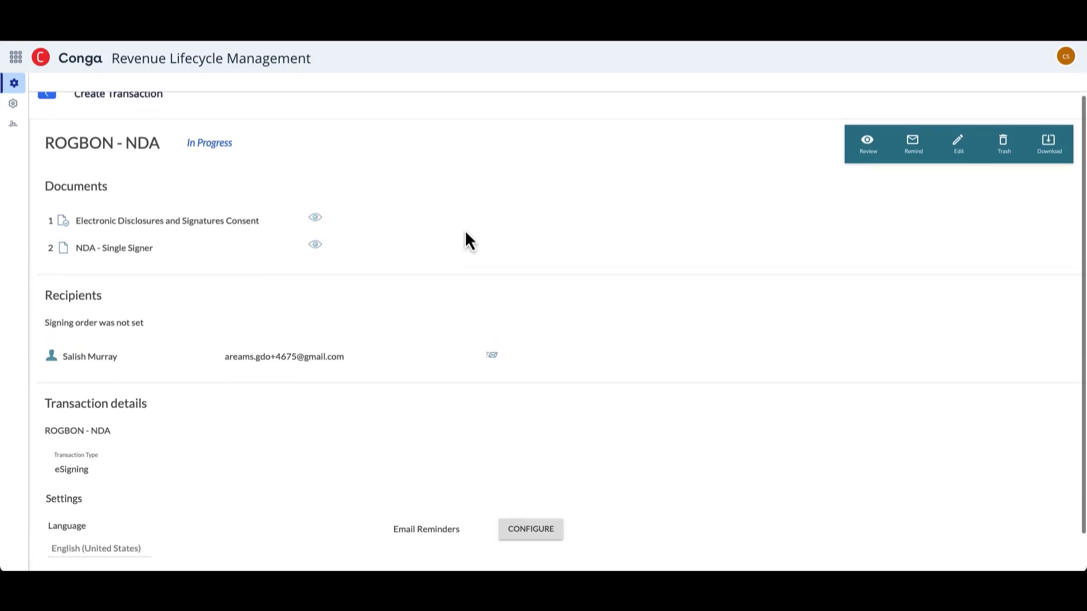
scroll(464, 230, down, 1)
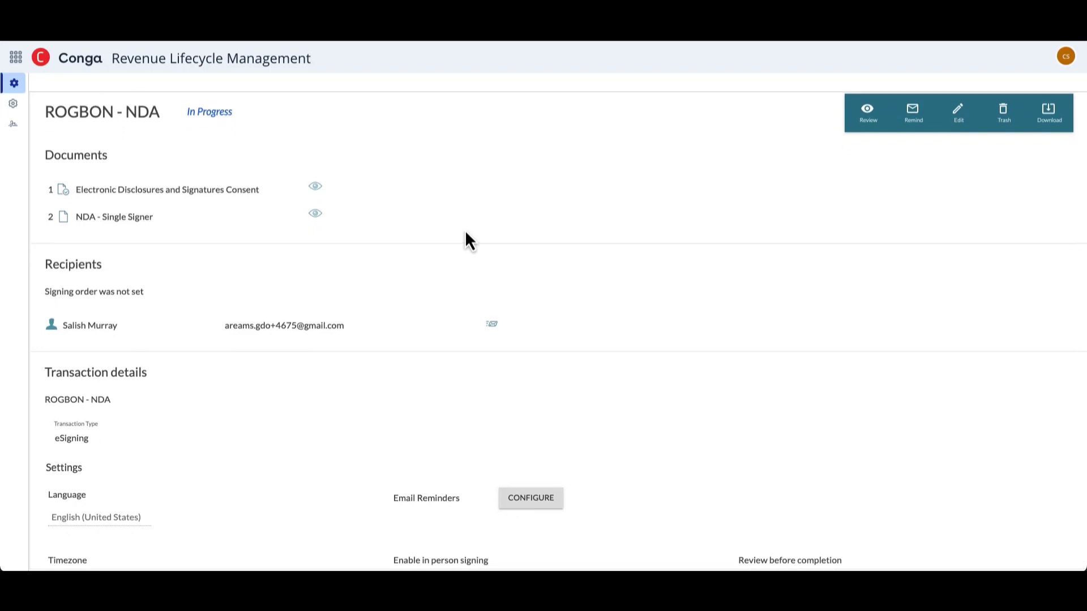